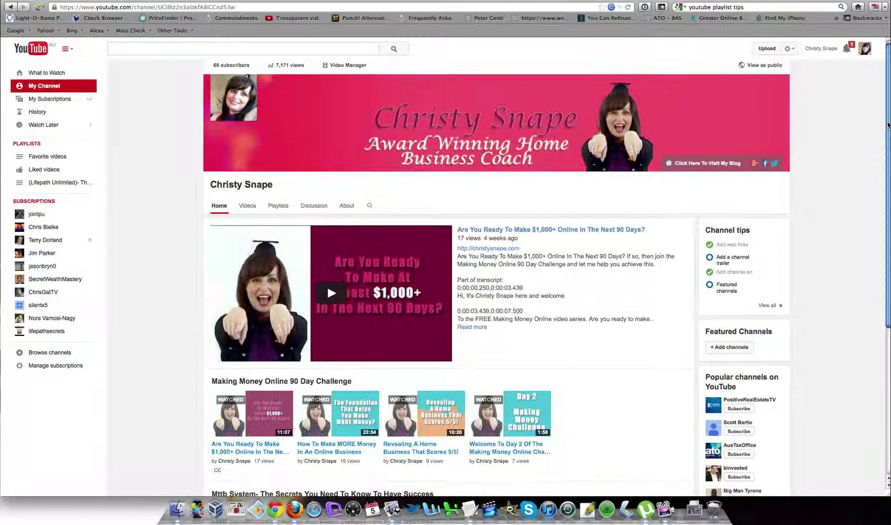
Step: Add a new channel home section whose content is Multiple playlists in a horizontal row
left_click_drag(887, 118, 883, 204)
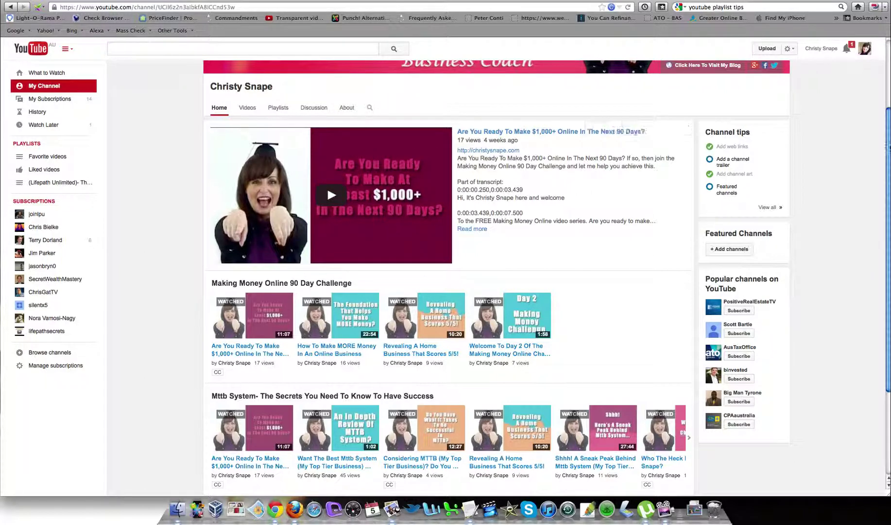
scroll(327, 186, "up", 1)
scroll(327, 190, "down", 2)
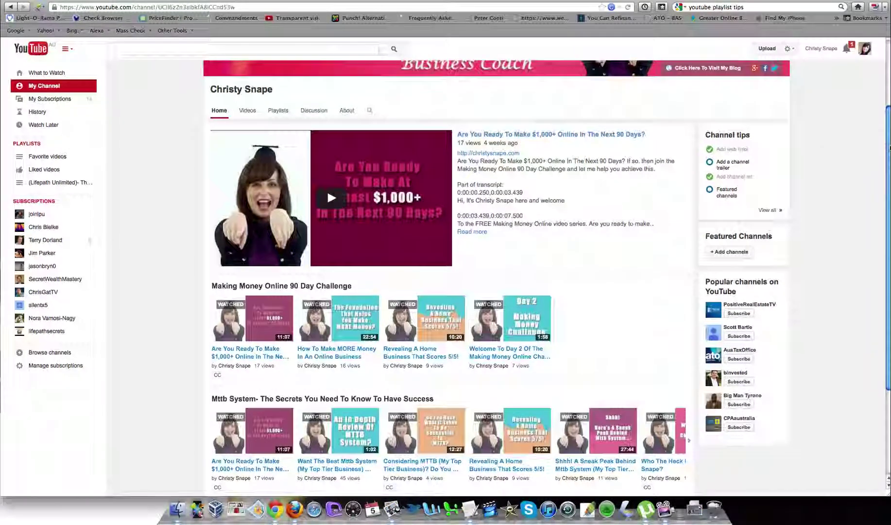
scroll(327, 143, "down", 2)
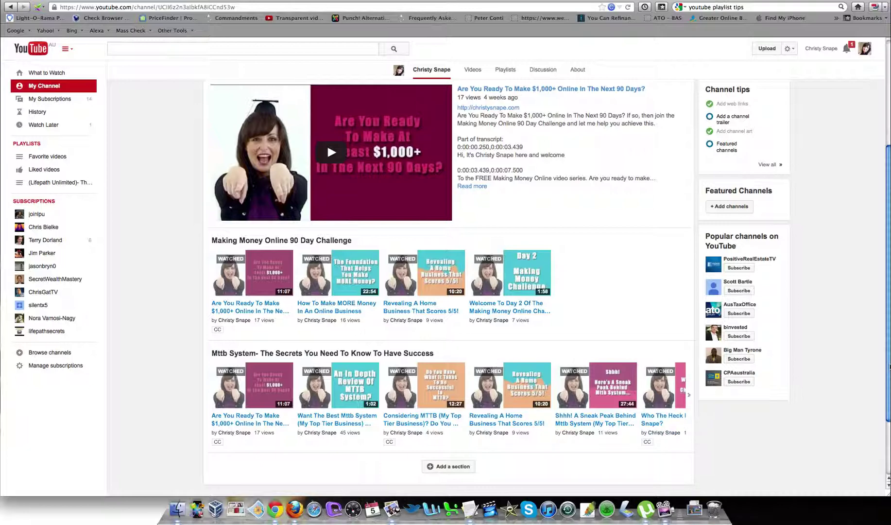
scroll(889, 382, "down", 1)
left_click_drag(889, 382, 887, 318)
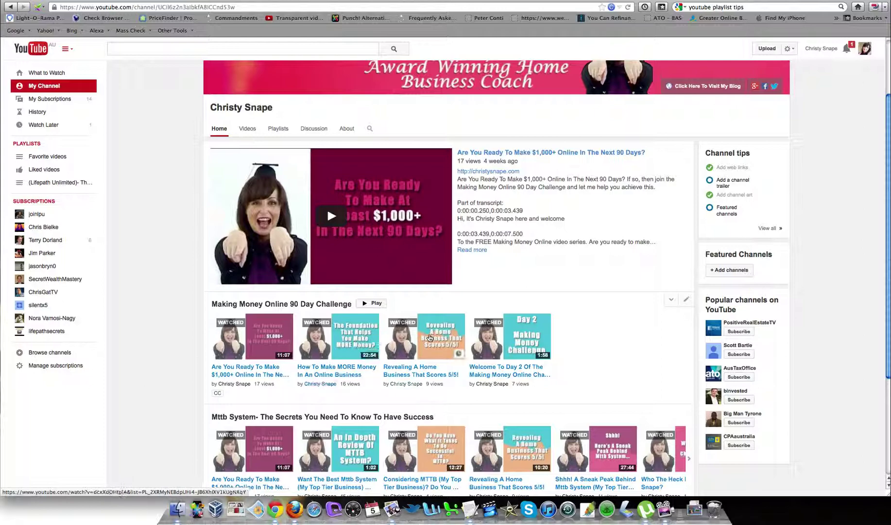
scroll(485, 438, "down", 3)
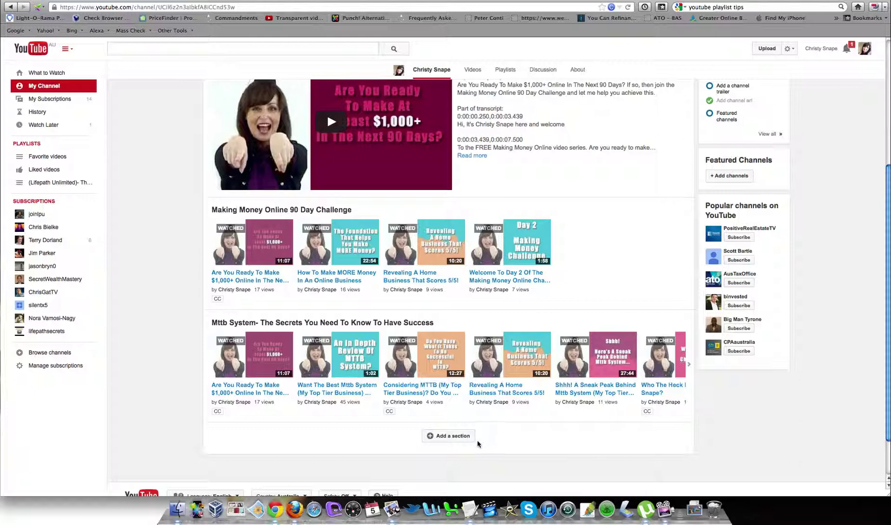
left_click(453, 436)
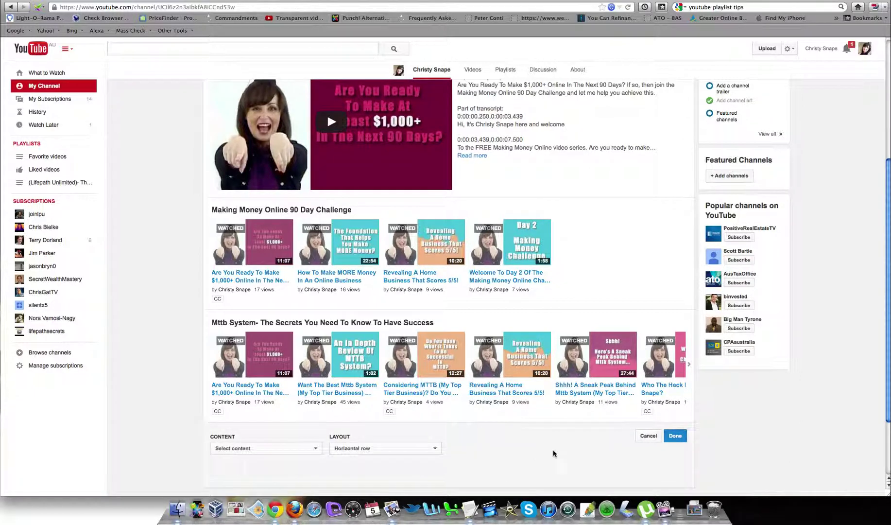
left_click(316, 448)
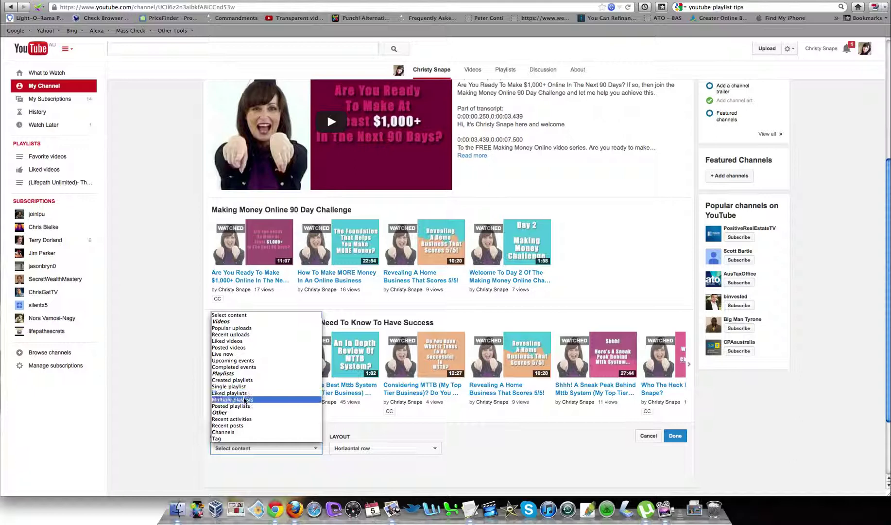
left_click(245, 399)
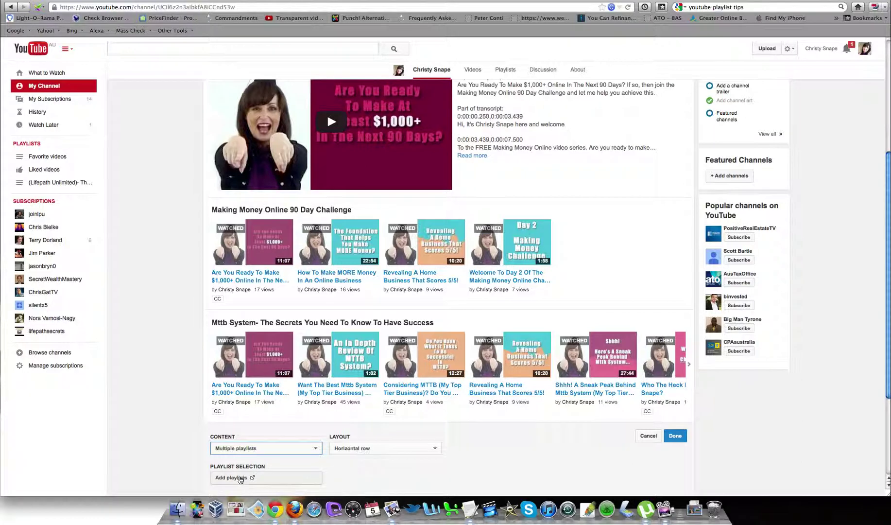
Step: Add the Making Money Online 90 Day Challenge and Mttb System playlists, titling the section 'Testing'
left_click(245, 478)
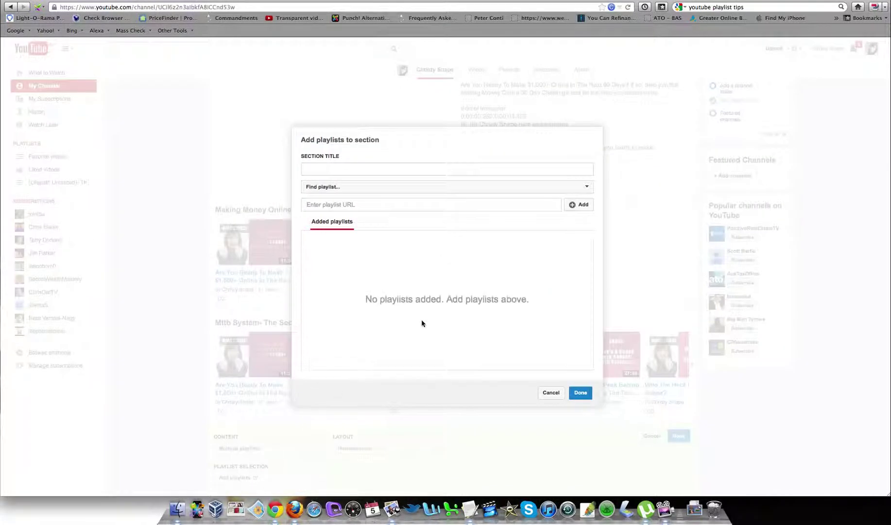
left_click(587, 188)
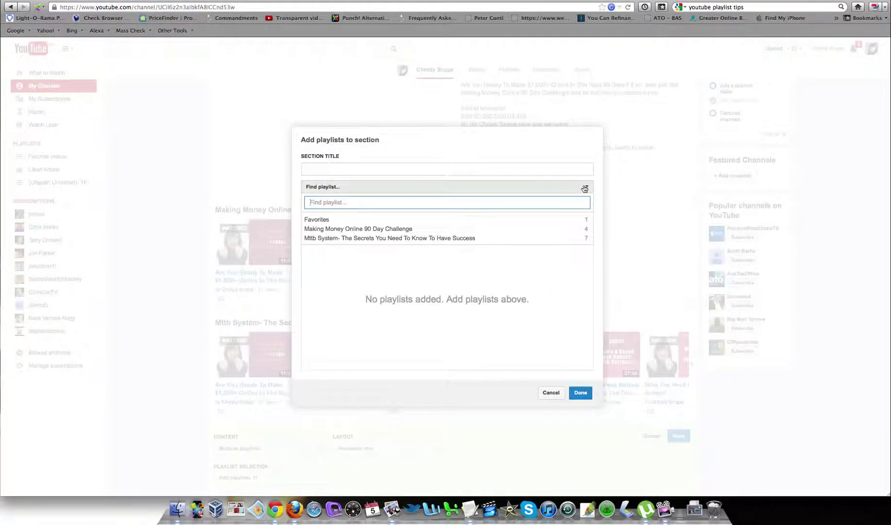
left_click(398, 230)
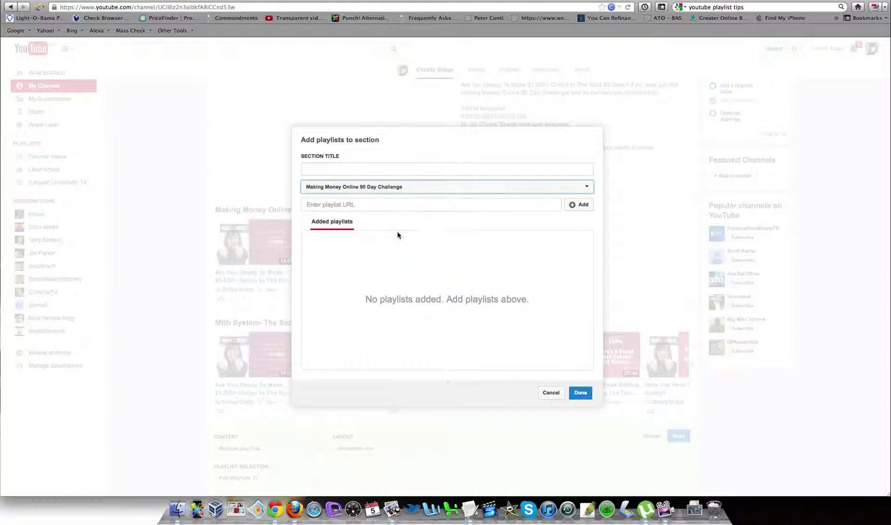
left_click(588, 189)
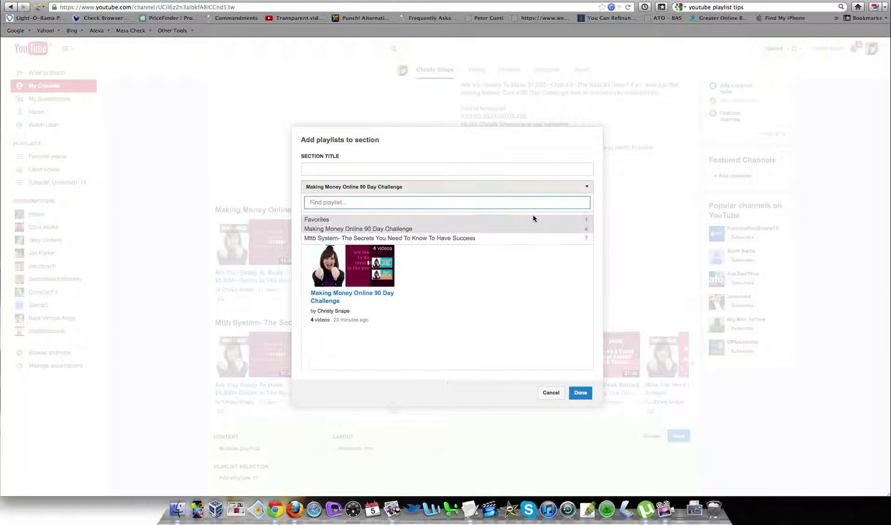
left_click(503, 238)
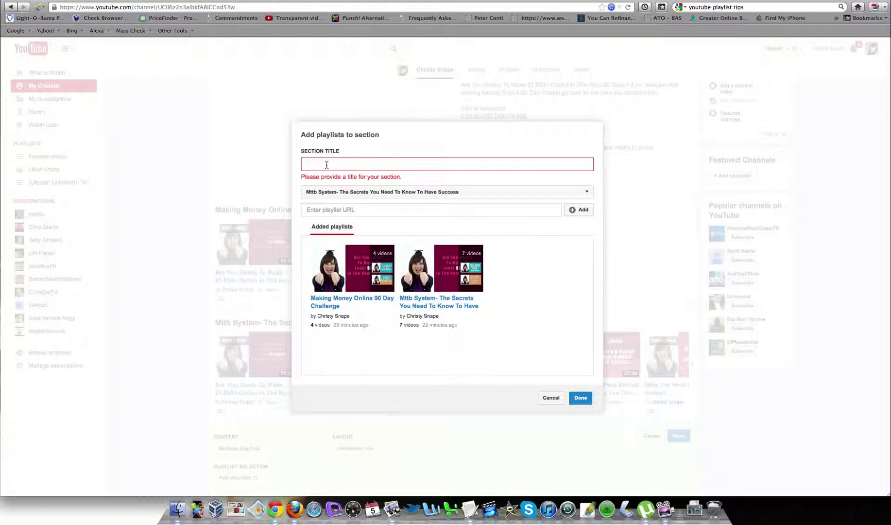
type("Testing")
left_click(579, 400)
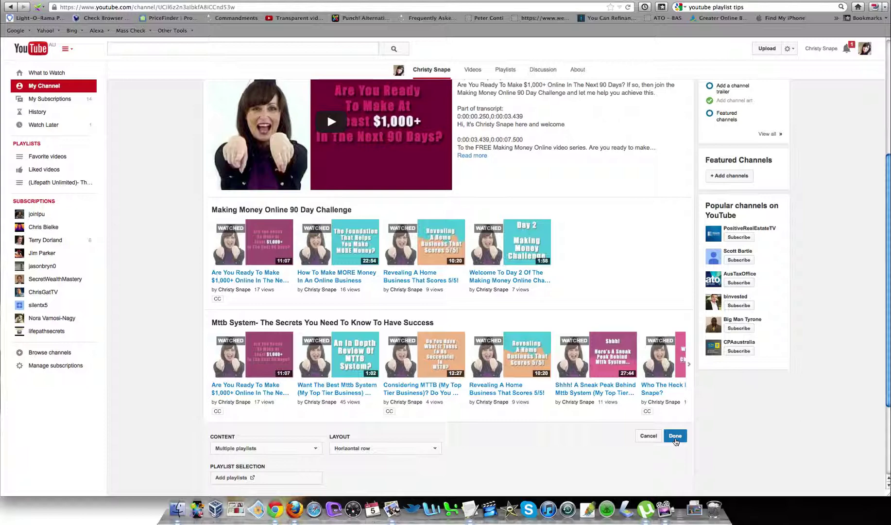
Step: Save the 'Testing' section, then delete it from the channel home
left_click(676, 435)
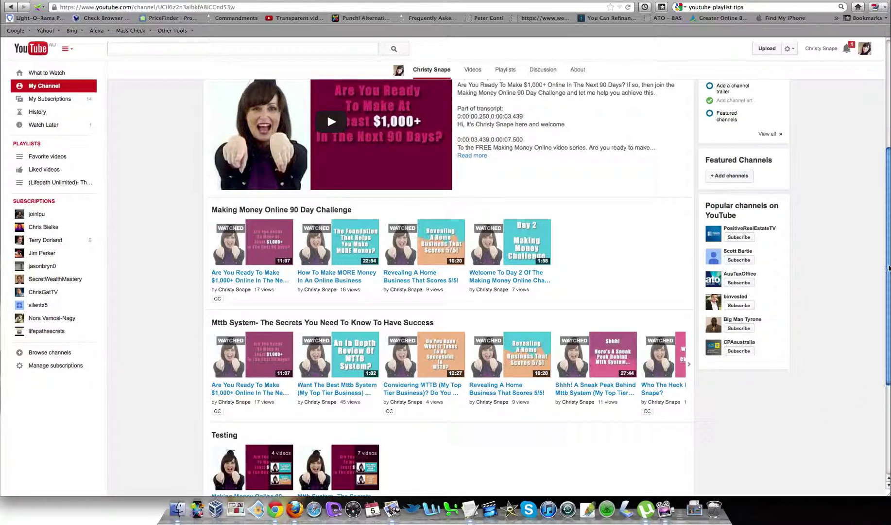
scroll(327, 109, "down", 4)
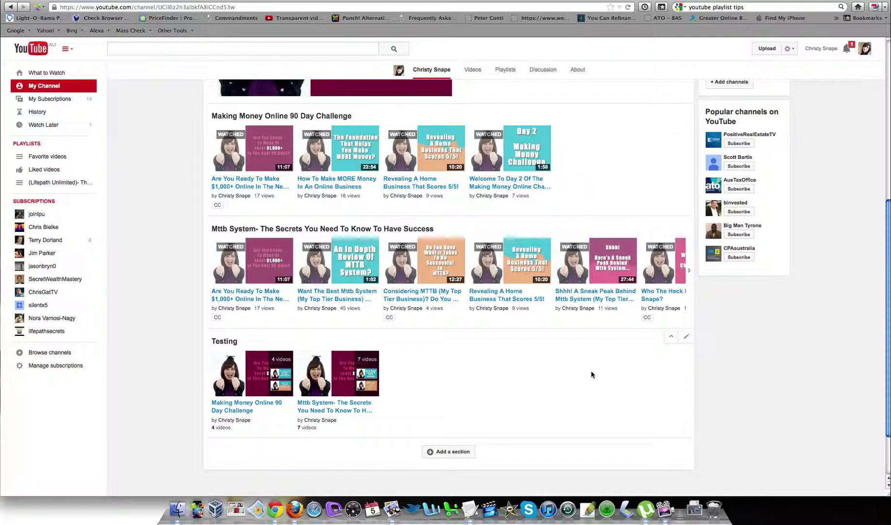
left_click(686, 338)
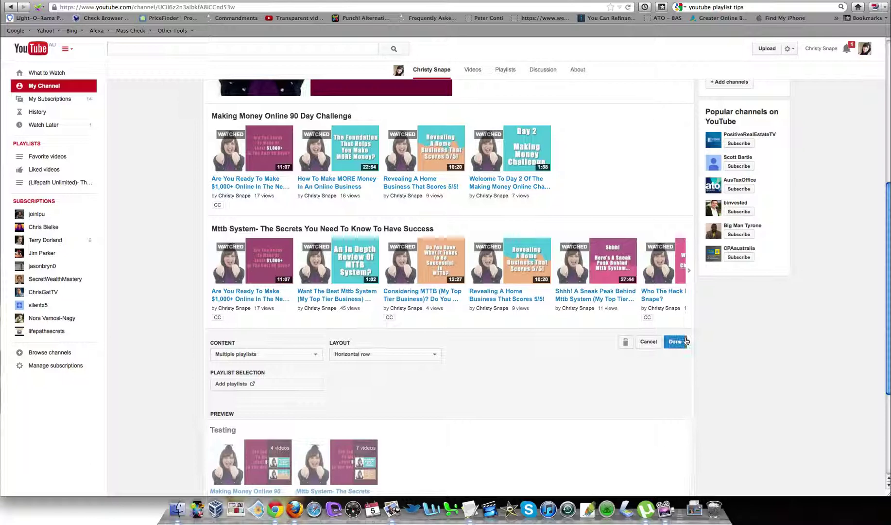
left_click(627, 344)
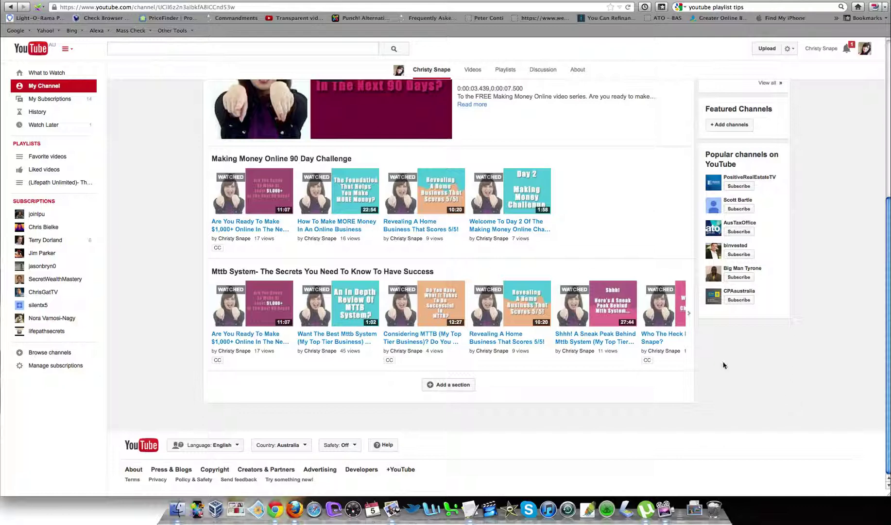
mouse_move(598, 189)
Step: On the Playlists page, cancel the New playlist form without creating a playlist
left_click(28, 144)
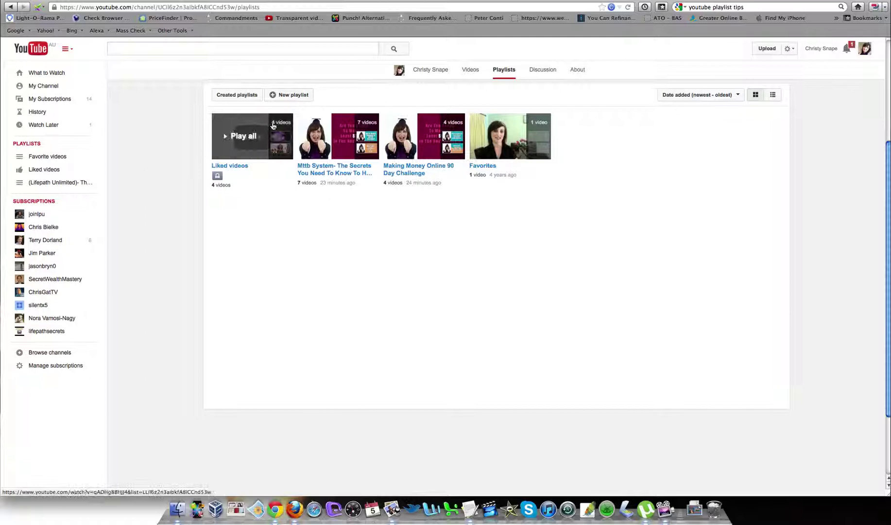
left_click(290, 96)
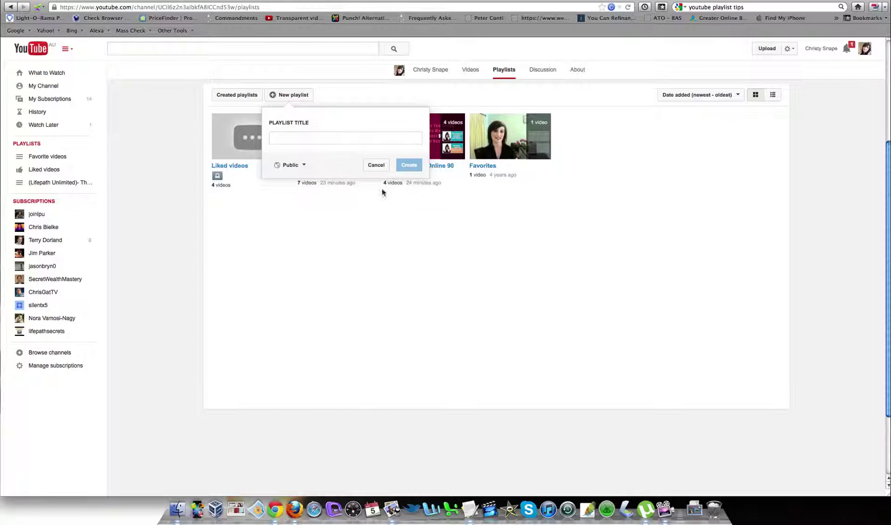
left_click(371, 165)
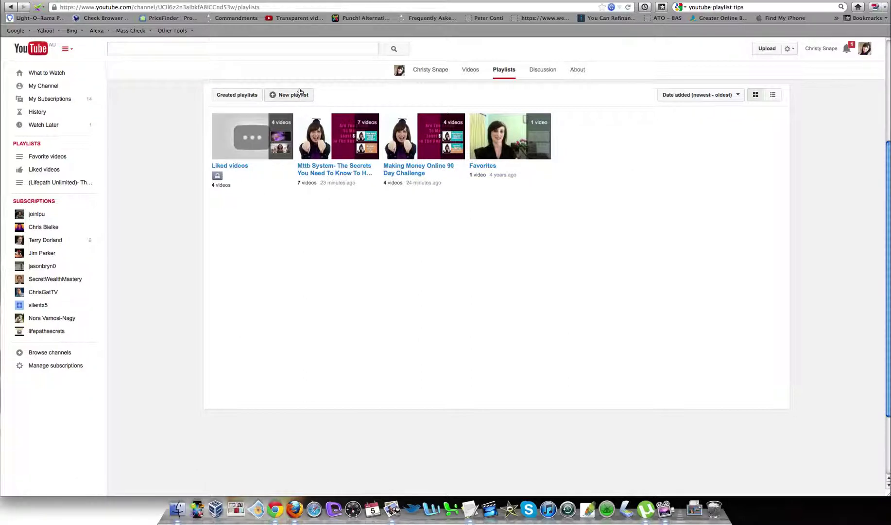
Step: Add 'The Importance Of Creating A Swipe Folder' from your uploads to the 90 Day Challenge playlist
left_click(405, 175)
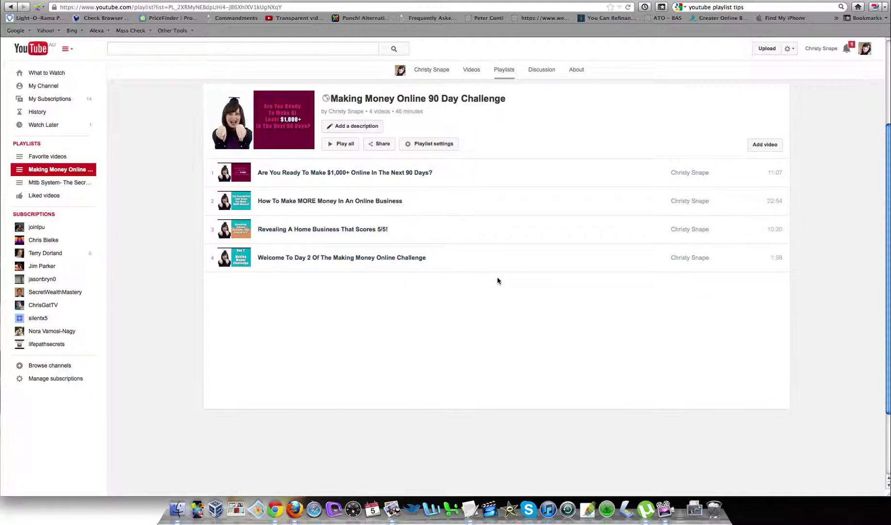
left_click(772, 149)
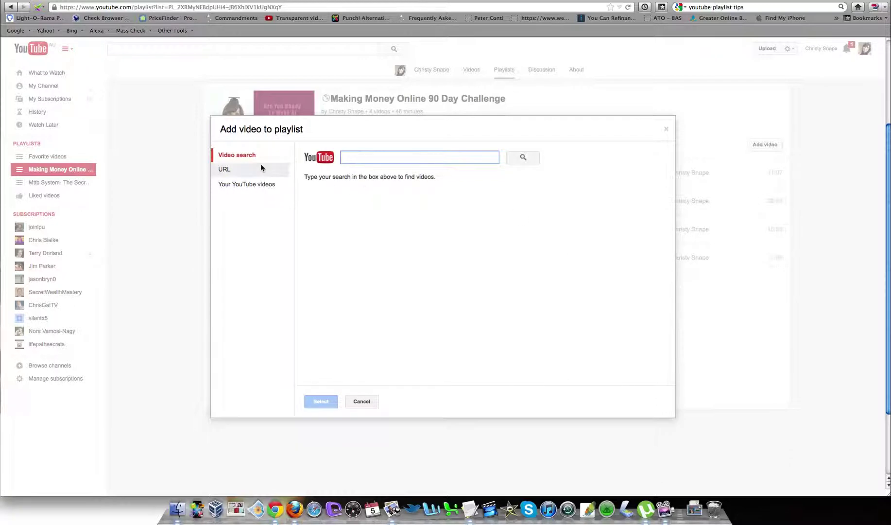
left_click(249, 188)
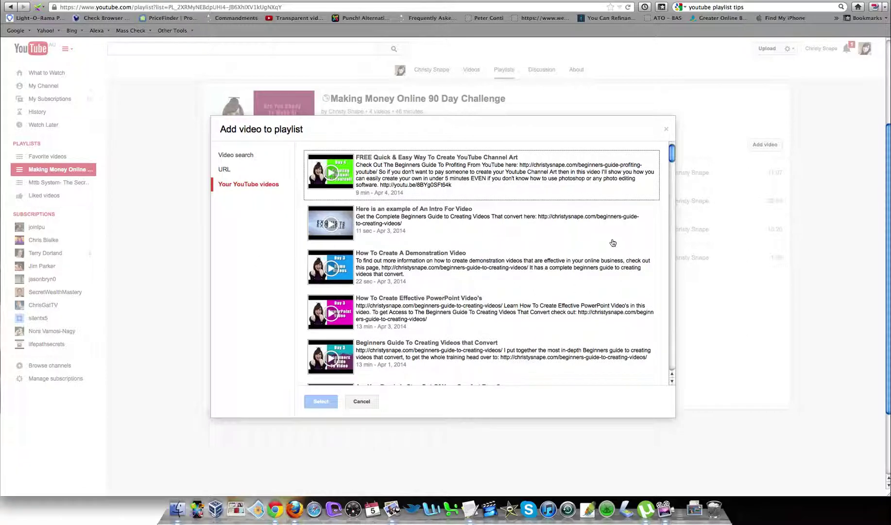
left_click_drag(673, 162, 673, 181)
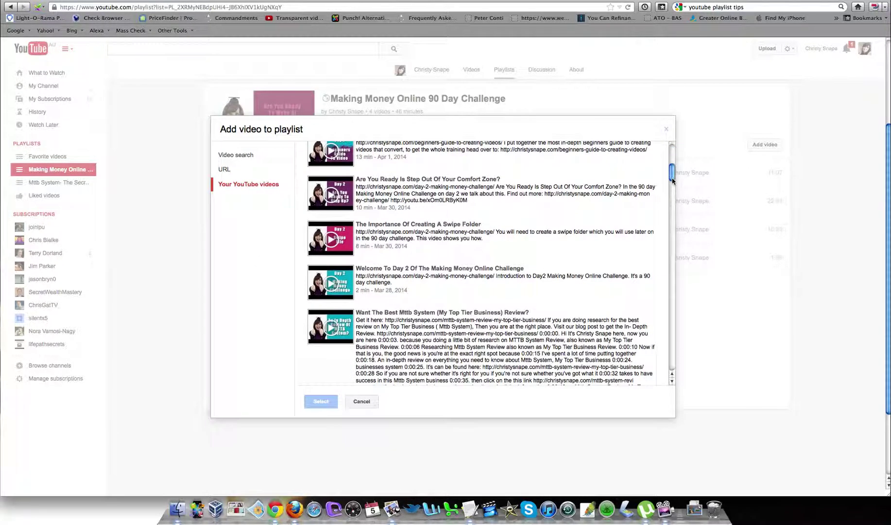
left_click(456, 230)
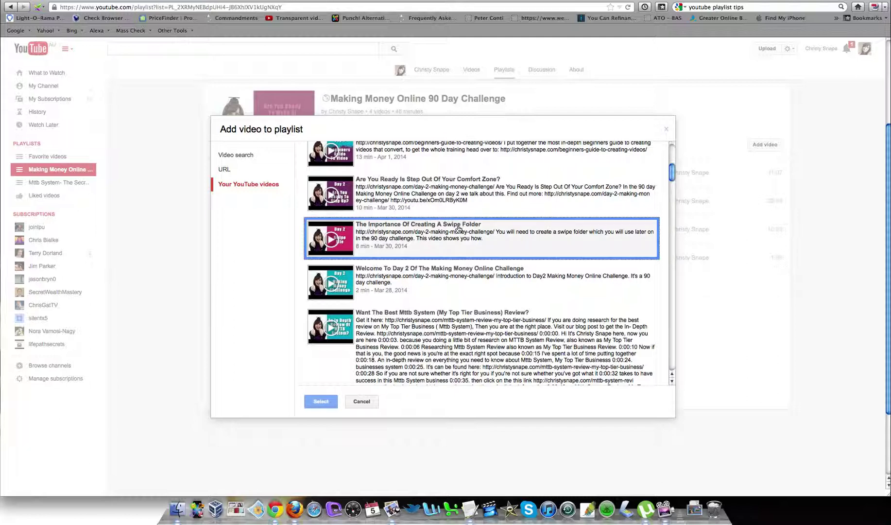
left_click(322, 401)
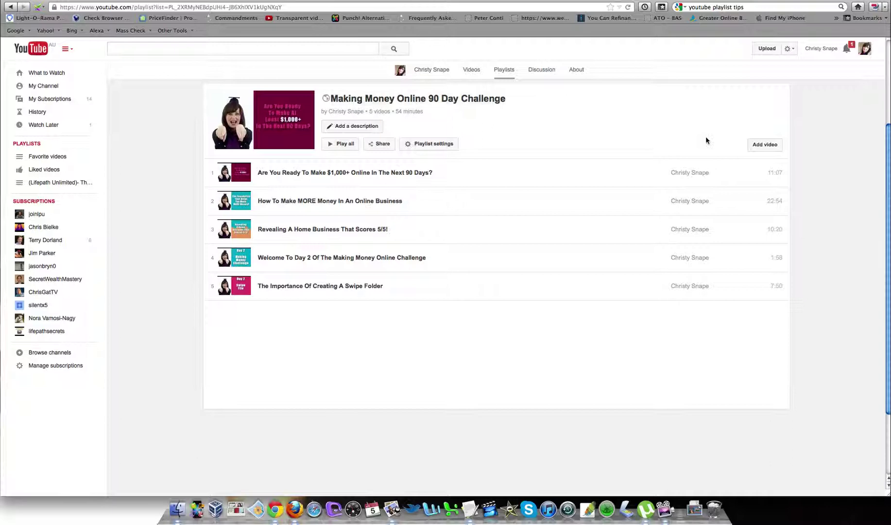
Step: Add 'Are You Ready Is Step Out Of Your Comfort Zone?' from your uploads as the sixth video
left_click(755, 146)
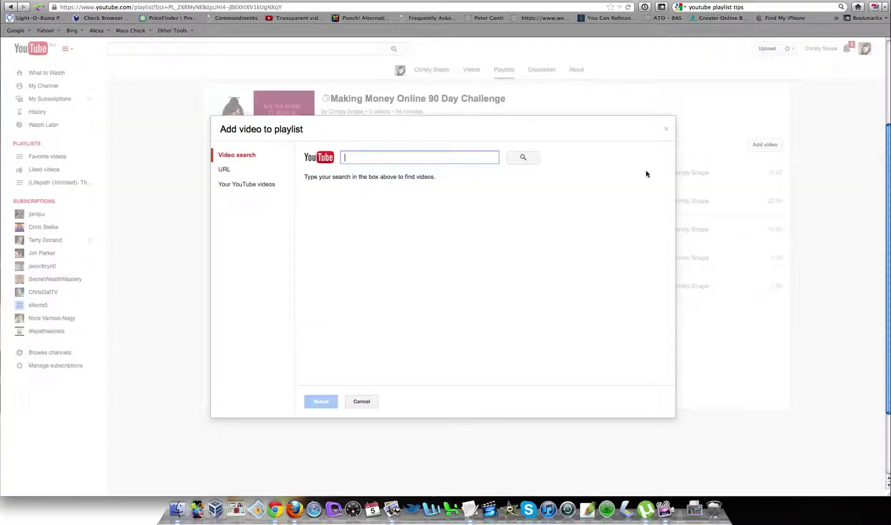
left_click(254, 187)
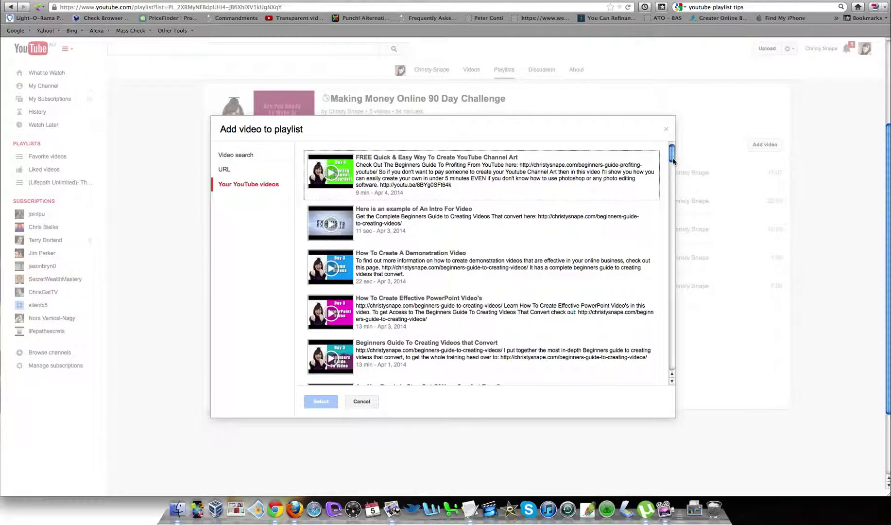
left_click_drag(673, 160, 673, 172)
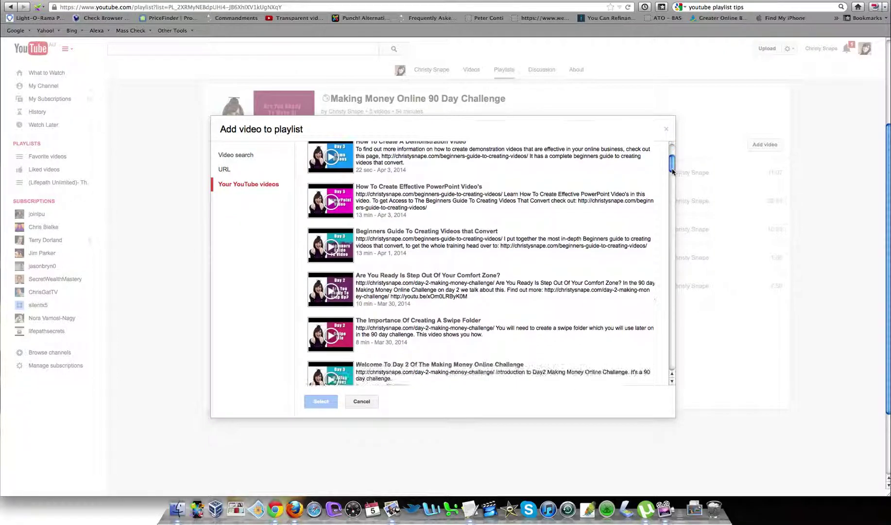
left_click(500, 288)
left_click(335, 401)
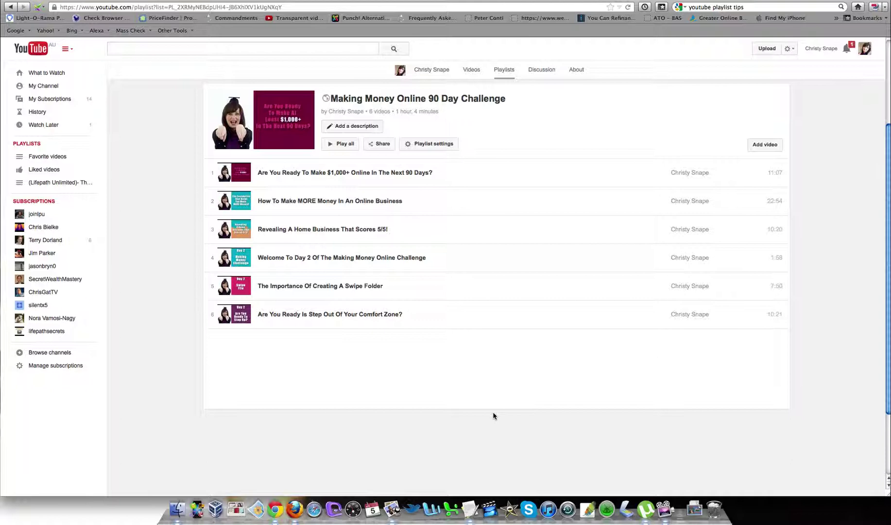
left_click(432, 144)
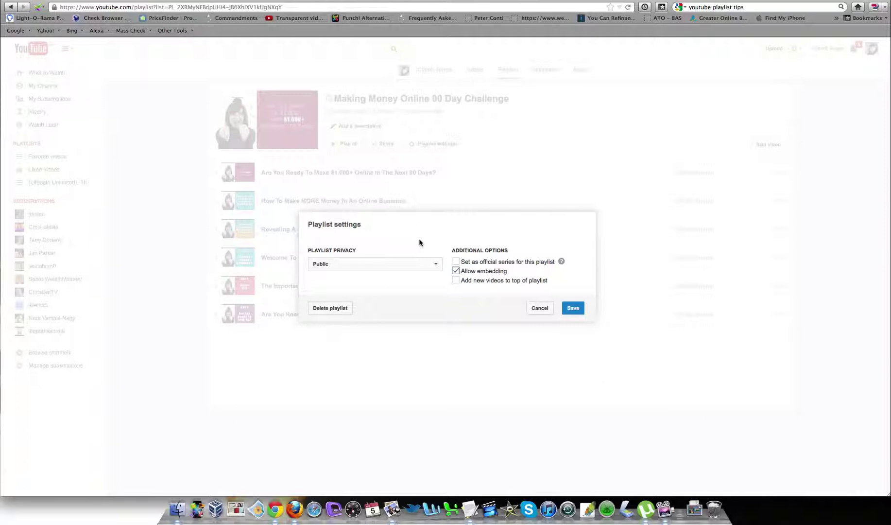
left_click(428, 264)
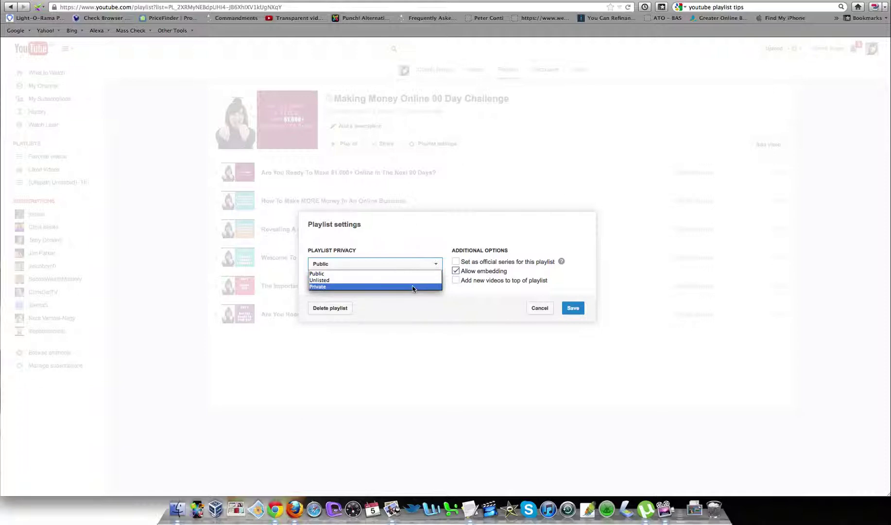
left_click(499, 357)
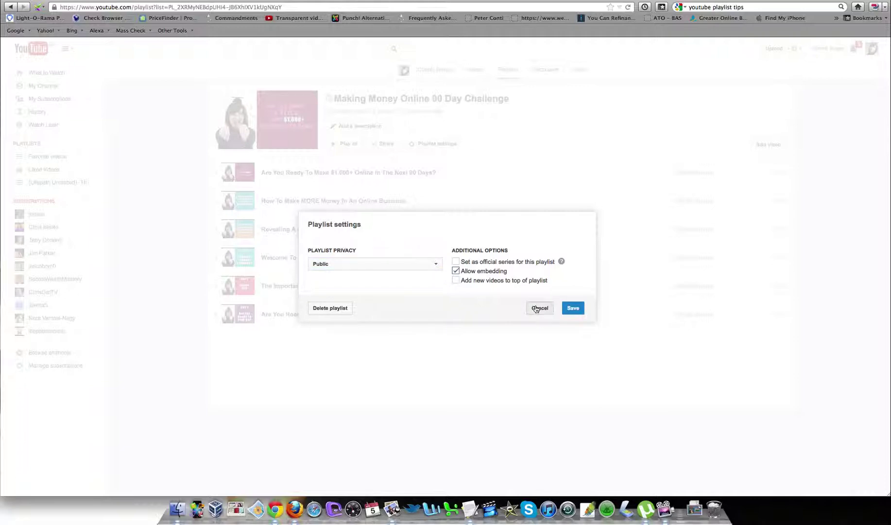
left_click(536, 308)
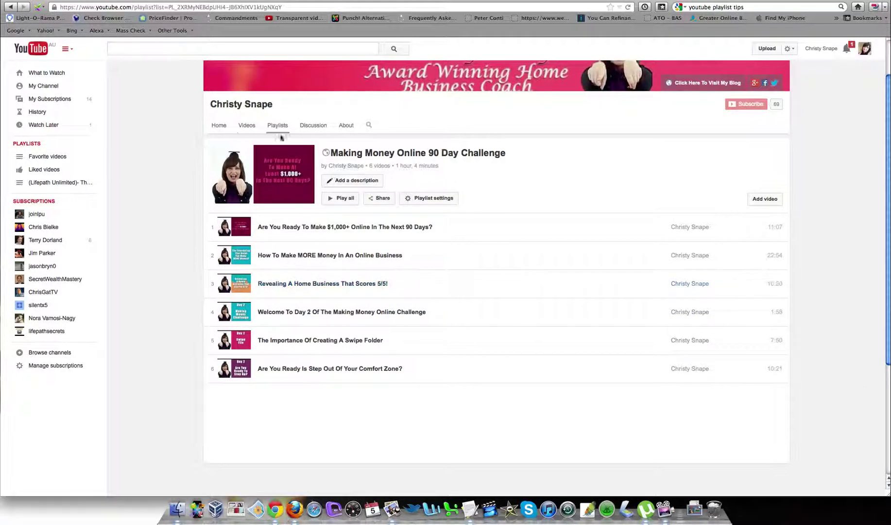
Step: Return to the channel Home tab and view the six-video 90 Day Challenge row
left_click(219, 125)
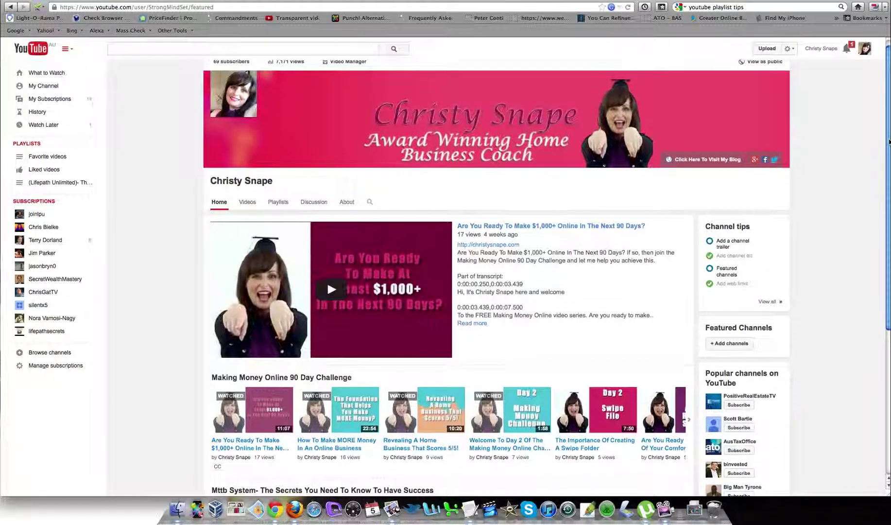
scroll(810, 268, "down", 5)
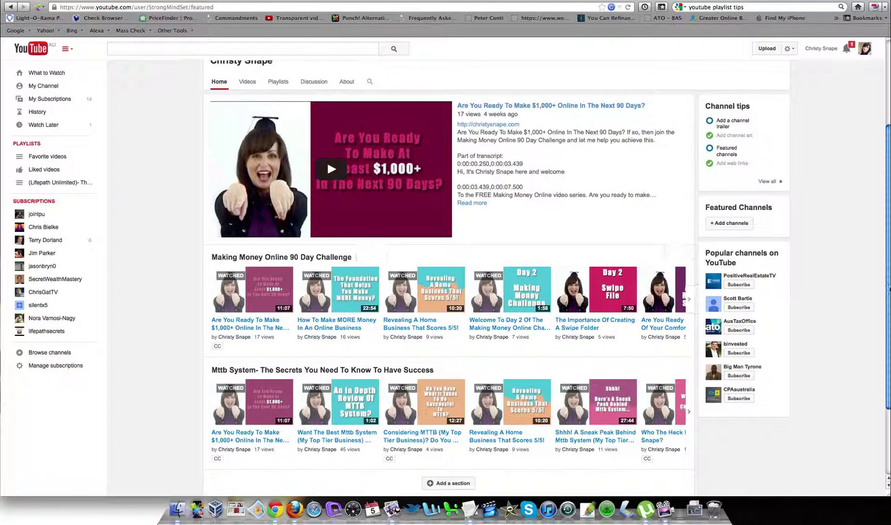
left_click_drag(887, 278, 889, 209)
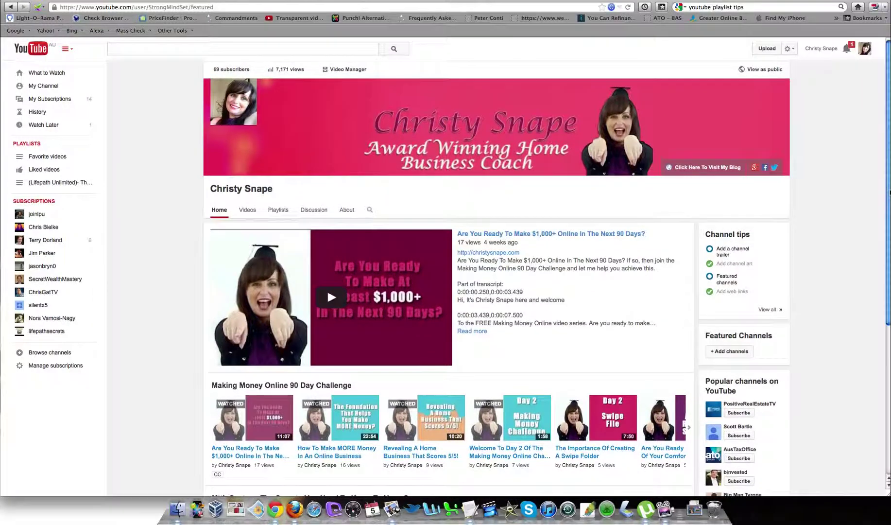